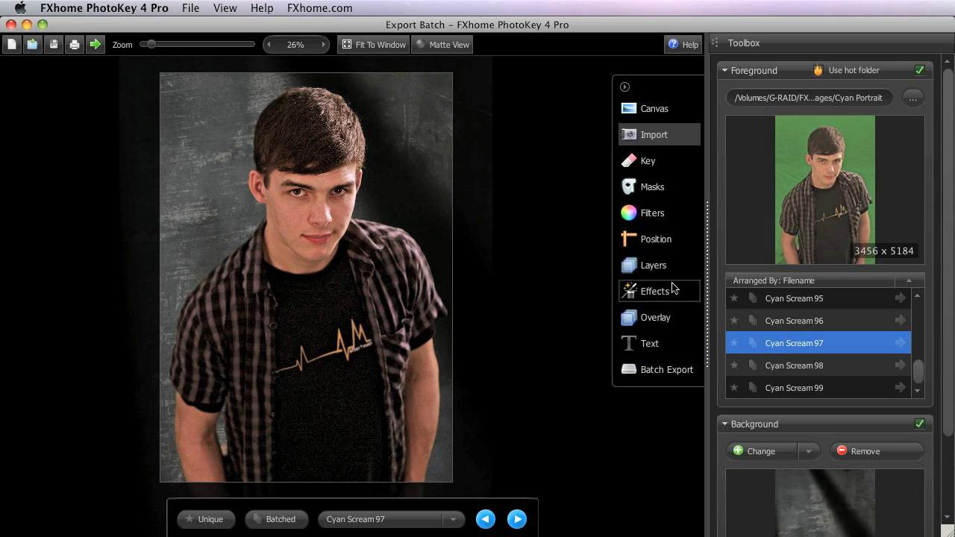
- Scroll the Foreground list up and load the Cyan Scream 13 group portrait
{"action": "left_click_drag", "start_coordinate": [924, 384], "coordinate": [918, 315]}
{"action": "left_click", "coordinate": [839, 300]}
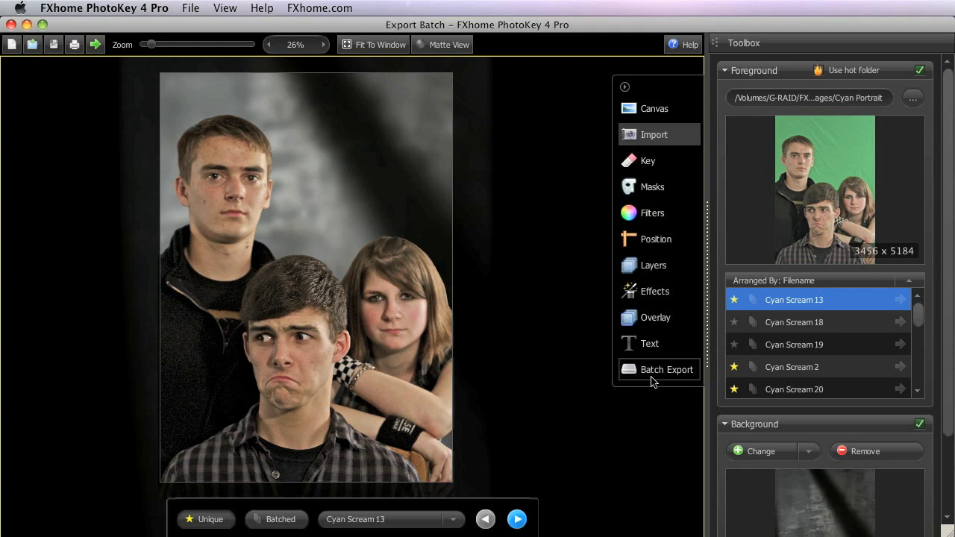
- Canvas-export the Cyan Scream 13 composite as Cyan Scream 13.png into Photography
{"action": "left_click", "coordinate": [651, 379]}
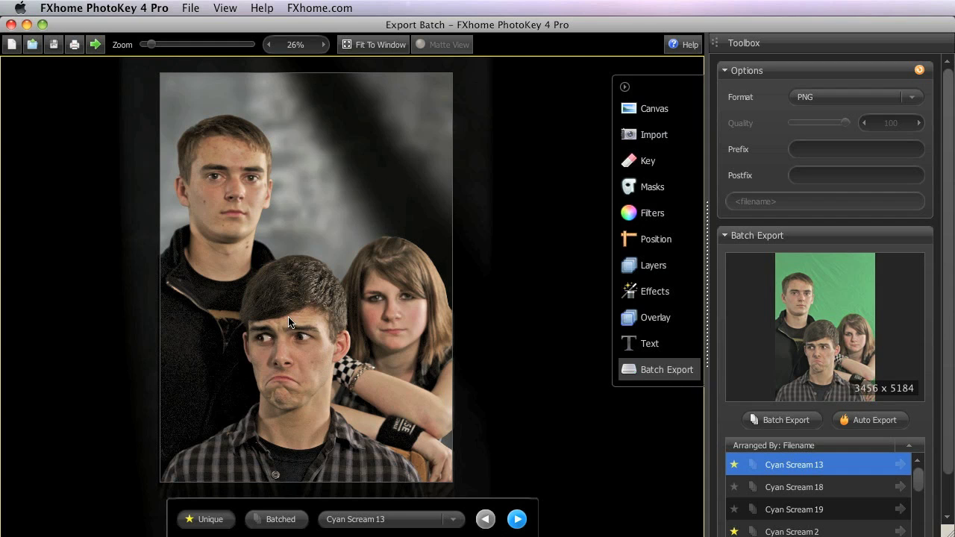
{"action": "left_click", "coordinate": [95, 47]}
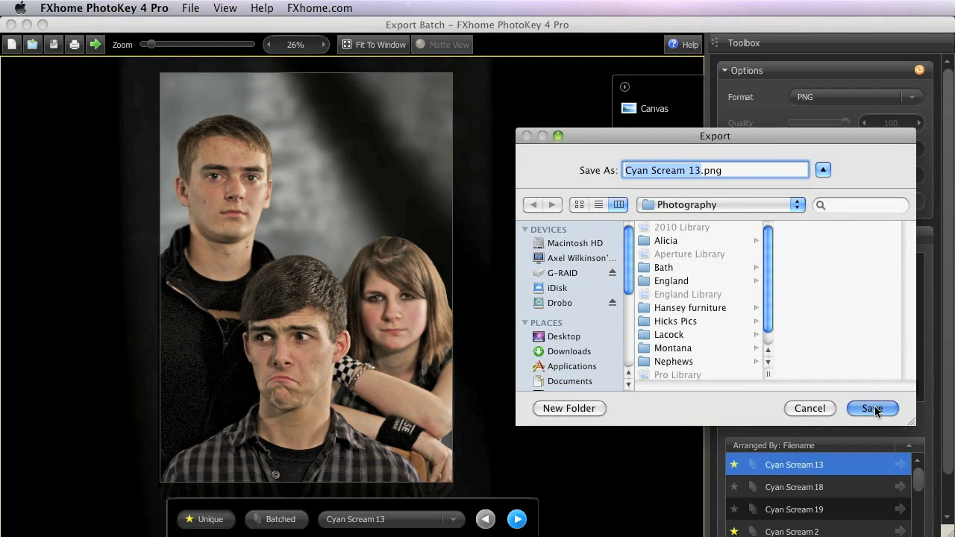
{"action": "left_click", "coordinate": [875, 406]}
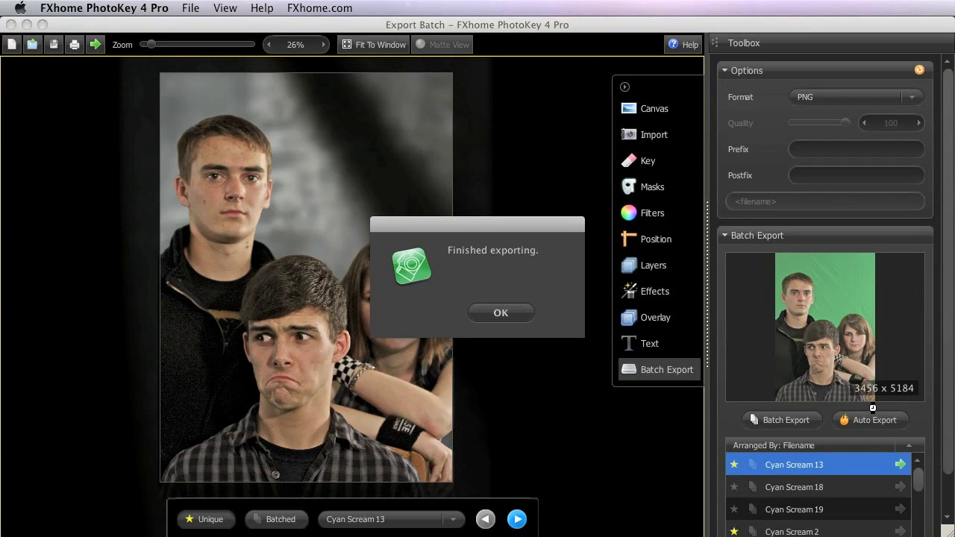
{"action": "left_click", "coordinate": [504, 317]}
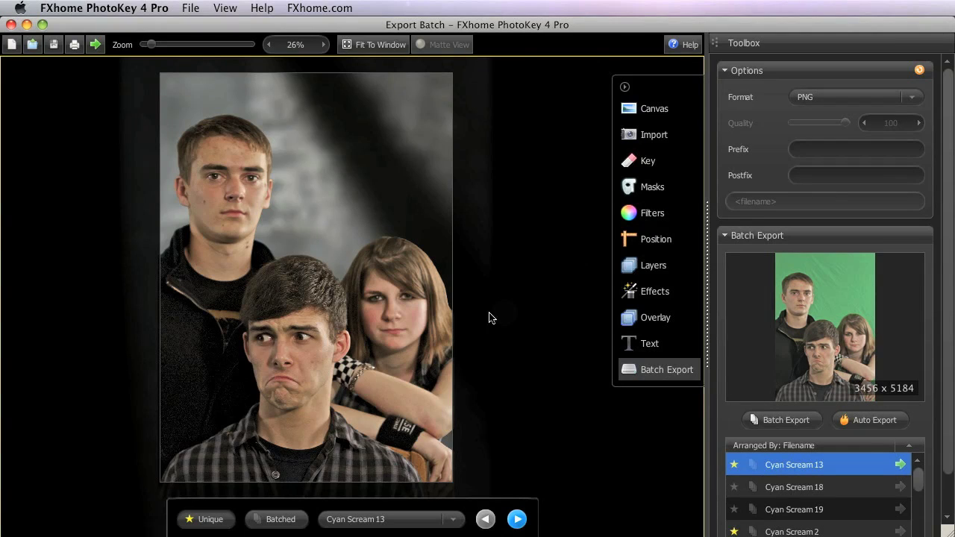
{"action": "left_click", "coordinate": [190, 8]}
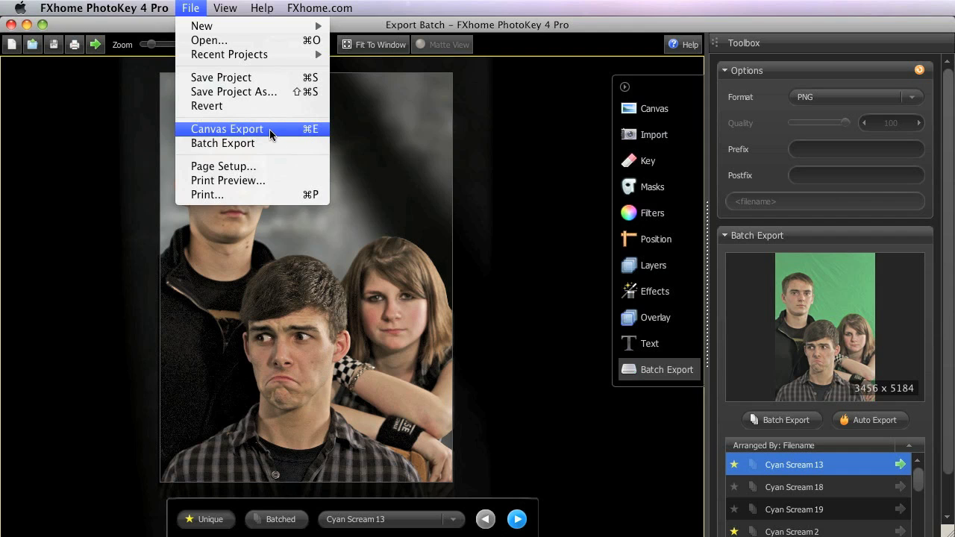
{"action": "left_click", "coordinate": [198, 5]}
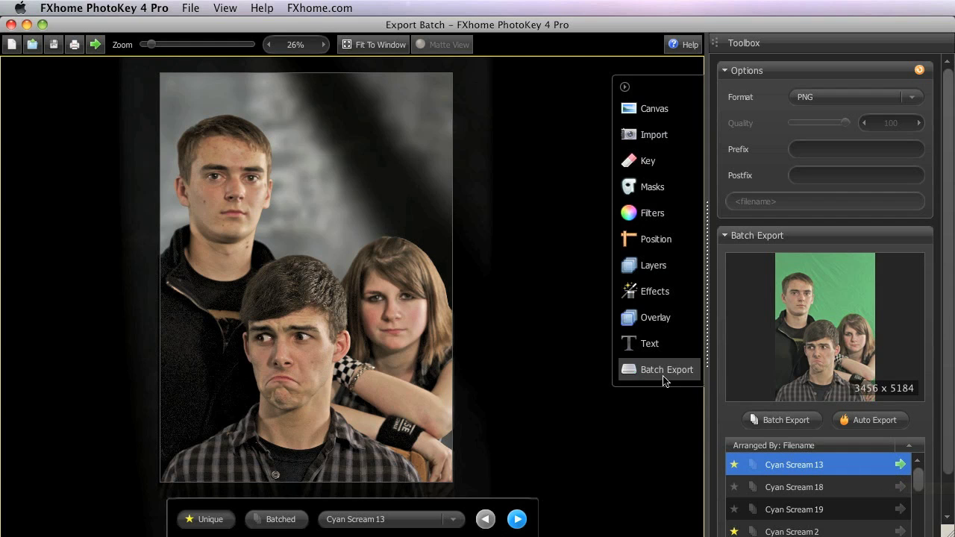
{"action": "left_click", "coordinate": [659, 137]}
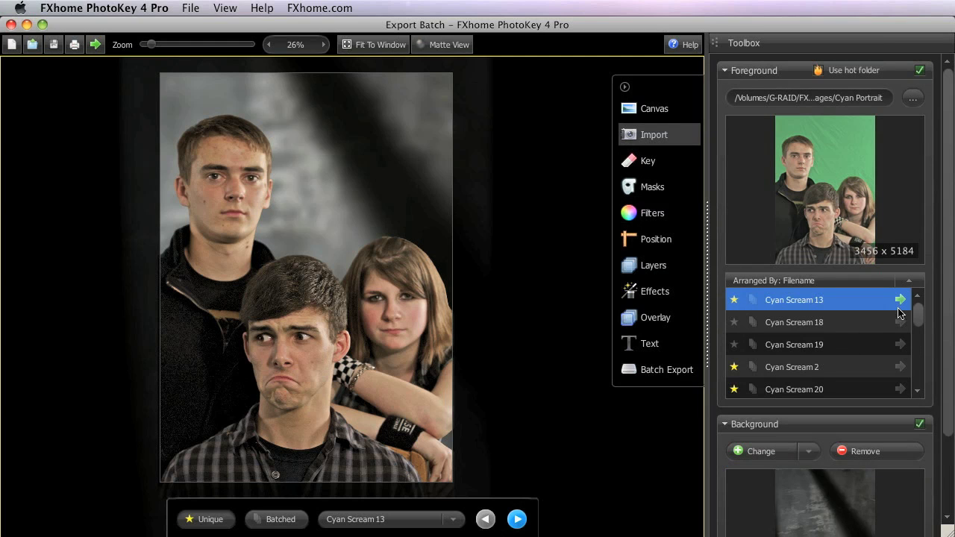
{"action": "left_click", "coordinate": [672, 374]}
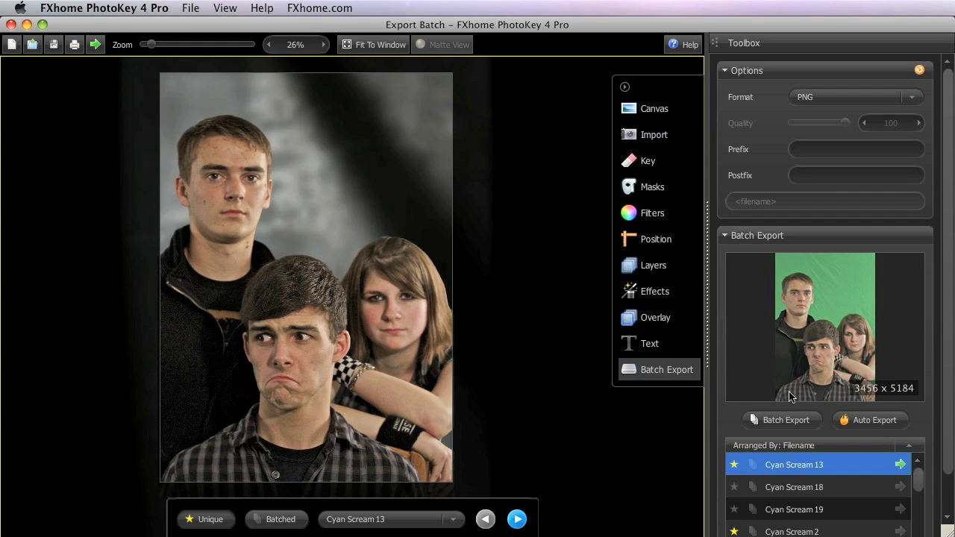
- Export just the selected Cyan Scream 19 image to the Photography folder
{"action": "scroll", "coordinate": [953, 370], "scroll_direction": "down", "scroll_amount": 2}
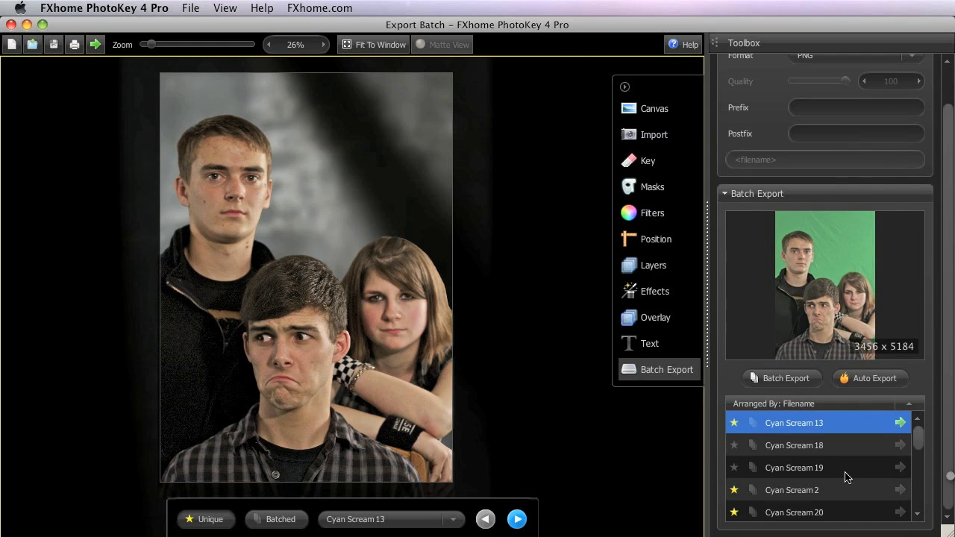
{"action": "left_click", "coordinate": [796, 467]}
{"action": "right_click", "coordinate": [767, 461]}
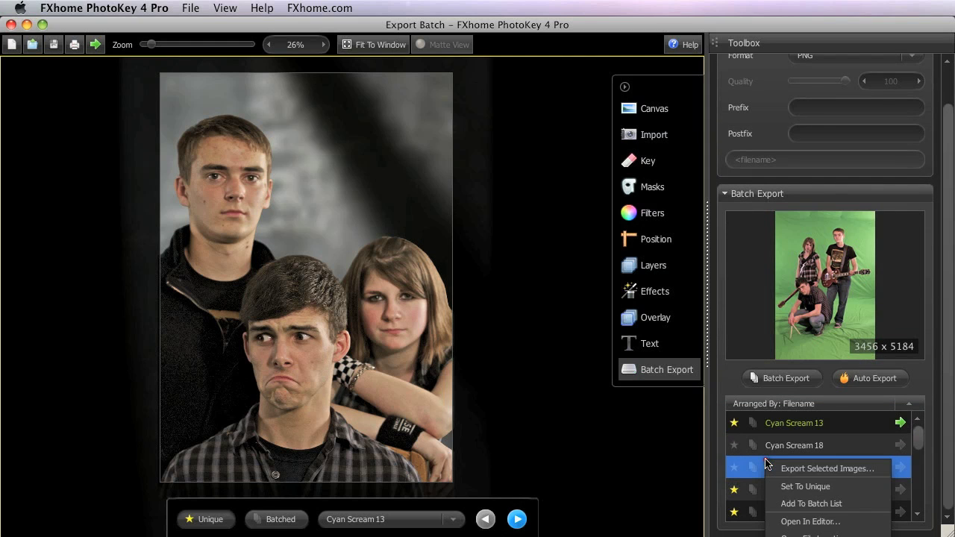
{"action": "left_click", "coordinate": [824, 470]}
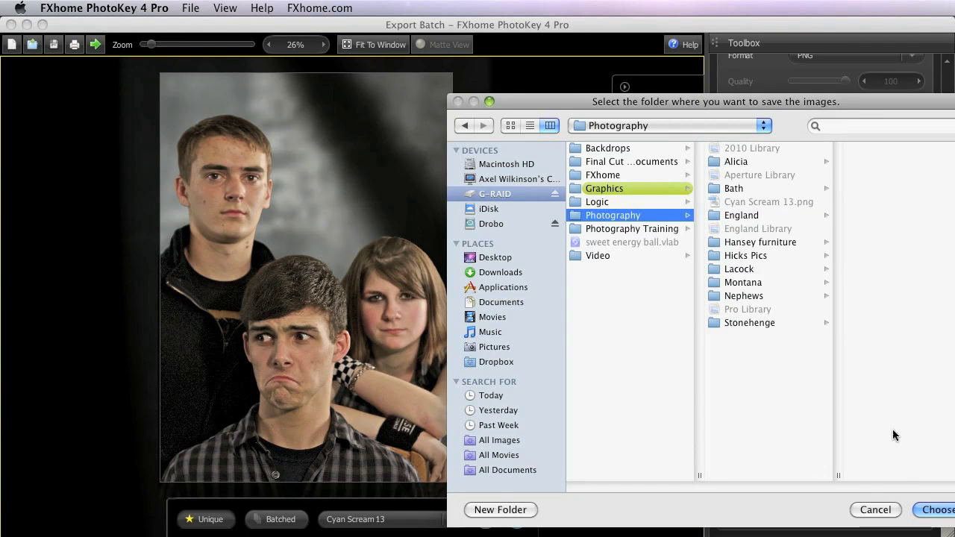
{"action": "left_click_drag", "start_coordinate": [858, 97], "coordinate": [764, 73]}
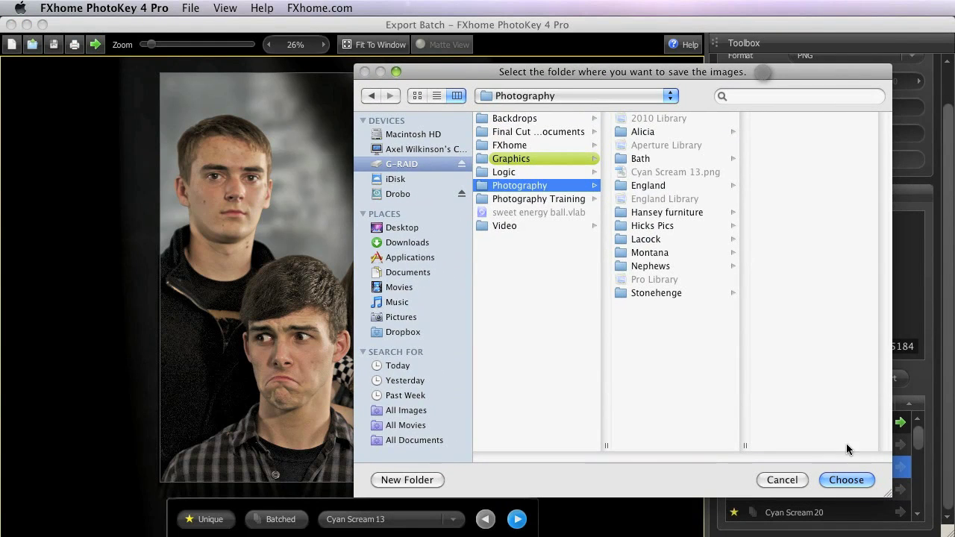
{"action": "left_click", "coordinate": [847, 479]}
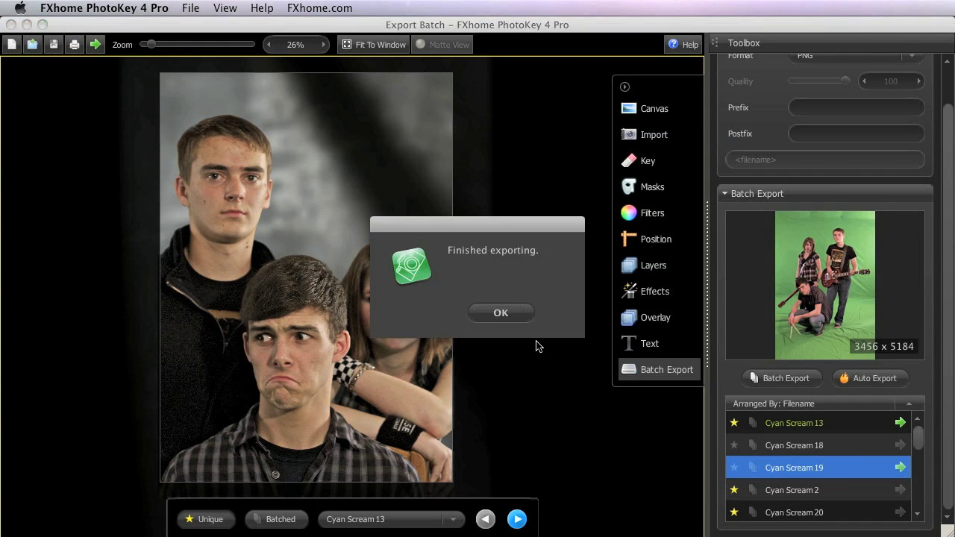
{"action": "left_click", "coordinate": [510, 314]}
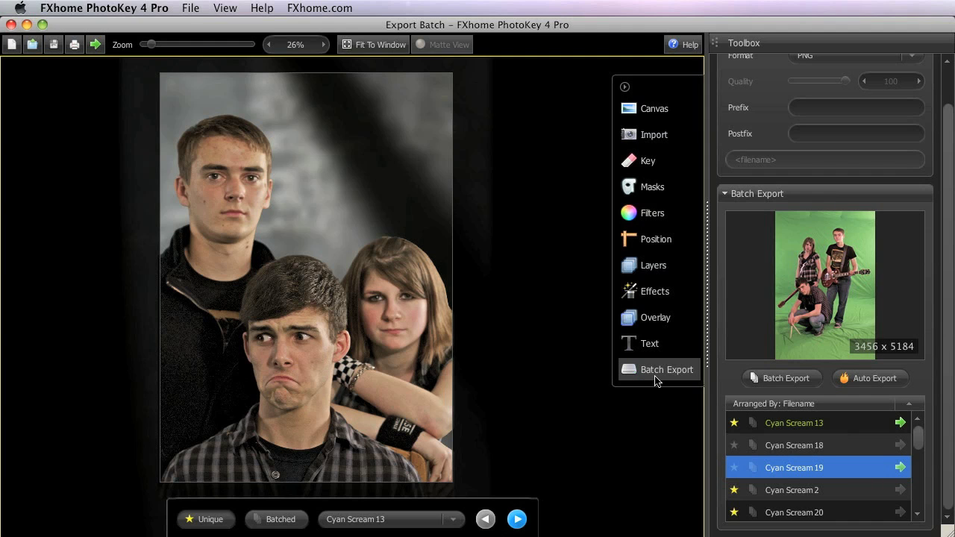
{"action": "scroll", "coordinate": [858, 150], "scroll_direction": "up", "scroll_amount": 2}
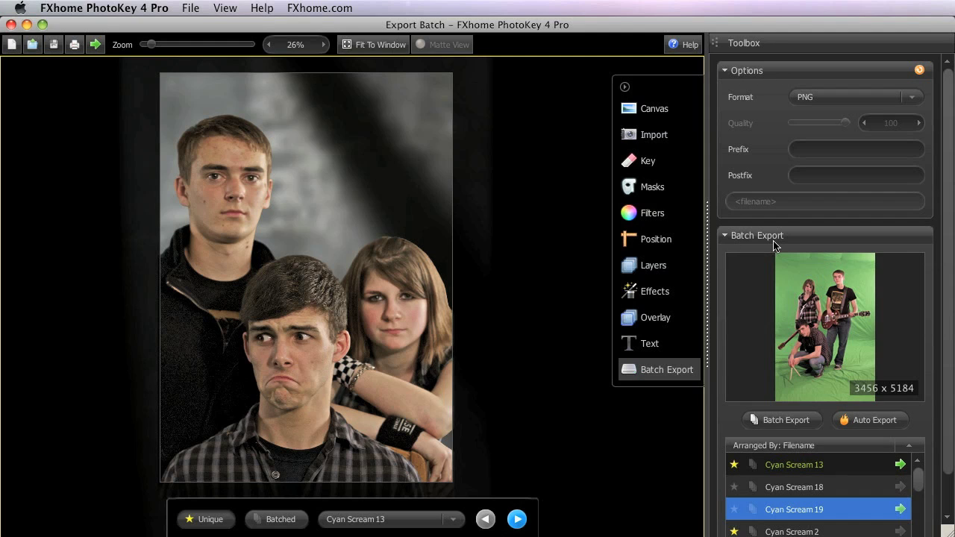
- Set the export format to JPEG at quality 50 with filename postfix 'final'
{"action": "left_click", "coordinate": [909, 101]}
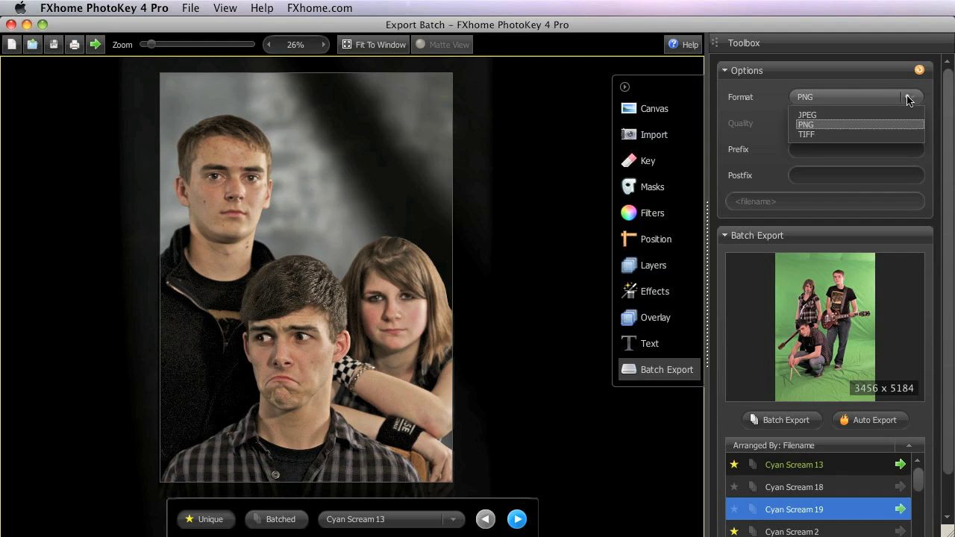
{"action": "left_click", "coordinate": [826, 135]}
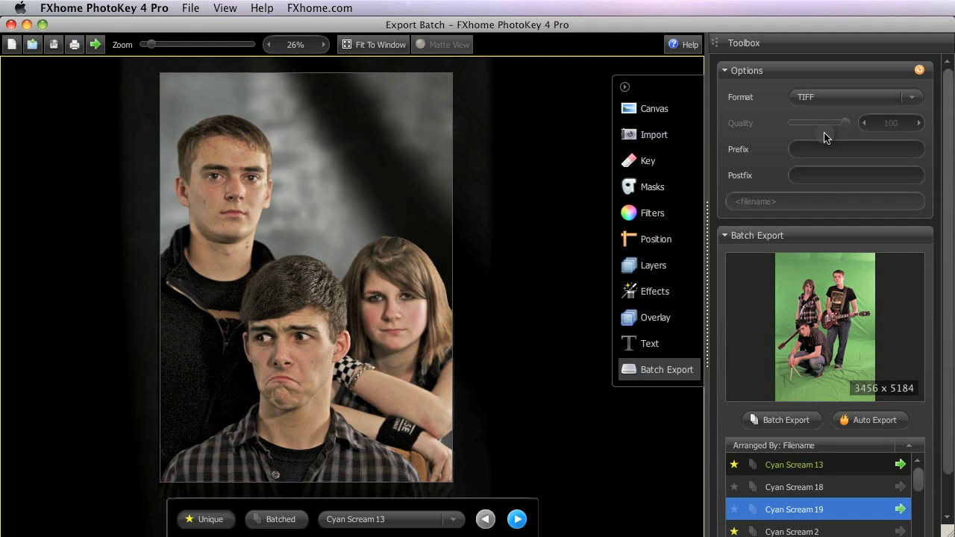
{"action": "left_click", "coordinate": [909, 98]}
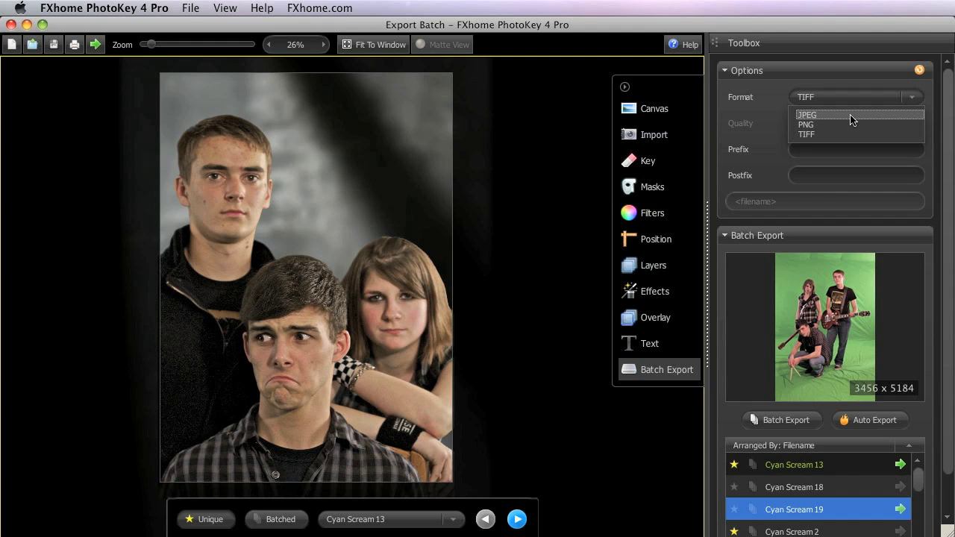
{"action": "left_click", "coordinate": [851, 116]}
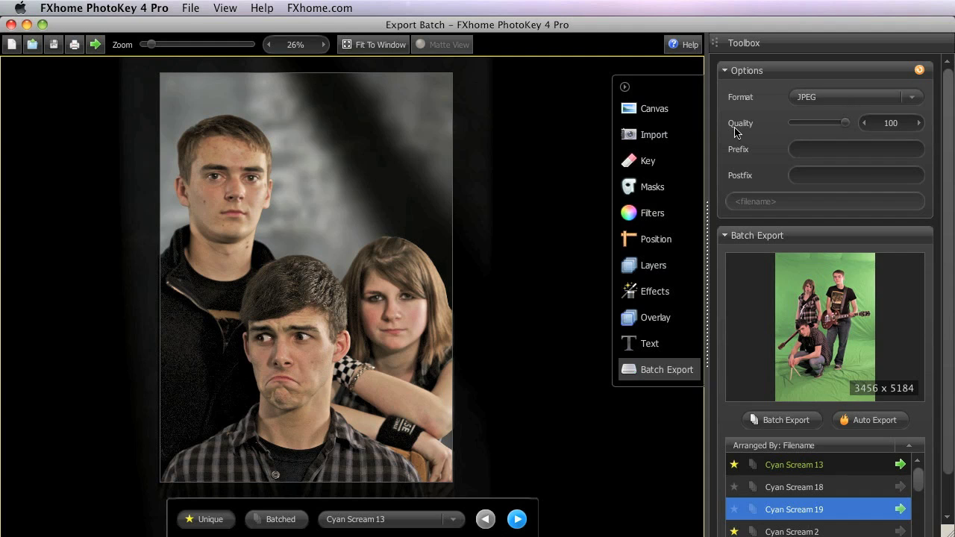
{"action": "left_click_drag", "start_coordinate": [838, 126], "coordinate": [819, 125]}
{"action": "left_click", "coordinate": [798, 175]}
{"action": "type", "text": "final"}
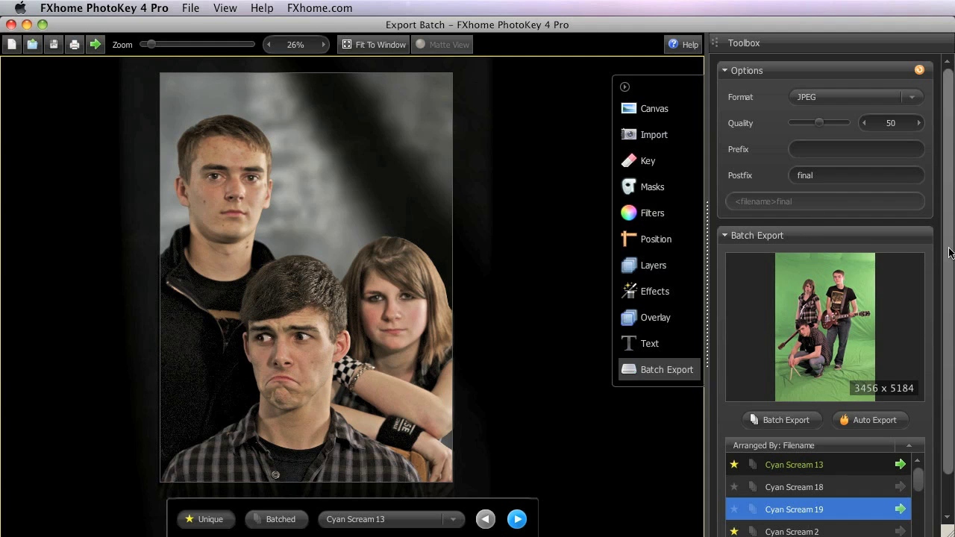
- Scroll down the batch list and toggle Cyan Scream 2's batched mark
{"action": "scroll", "coordinate": [950, 253], "scroll_direction": "down", "scroll_amount": 2}
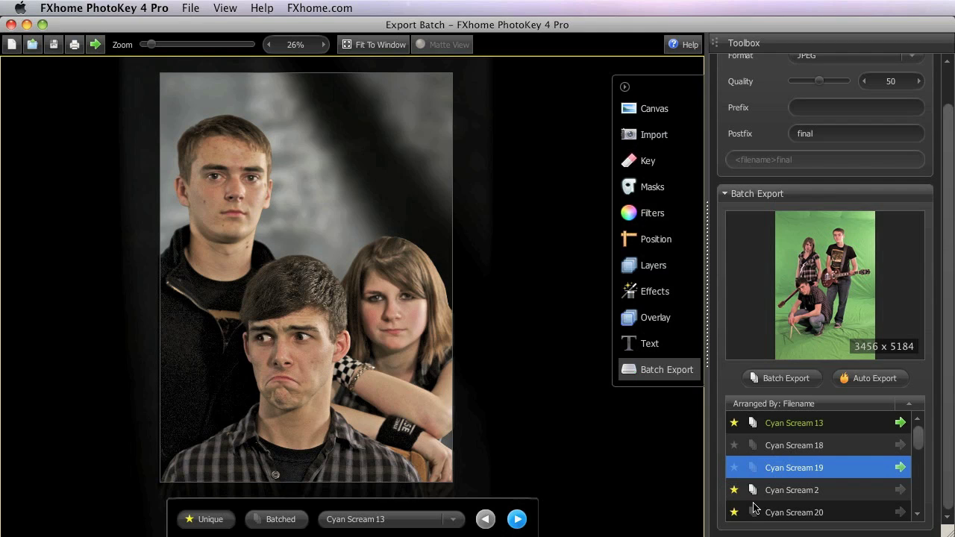
{"action": "scroll", "coordinate": [780, 467], "scroll_direction": "down", "scroll_amount": 1}
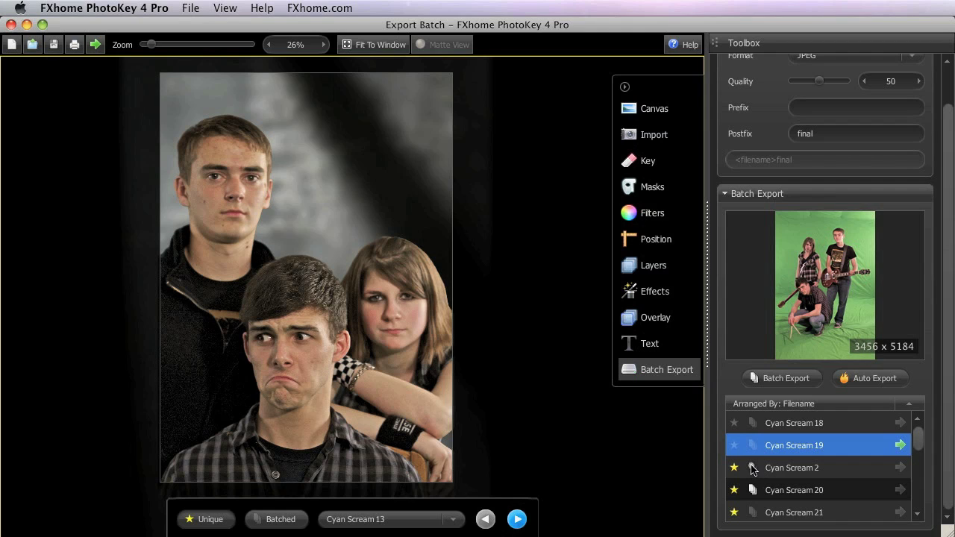
{"action": "left_click", "coordinate": [752, 468]}
- Select the Cyan Scream 95–99 range and add it to the batch list
{"action": "left_click_drag", "start_coordinate": [920, 443], "coordinate": [919, 434]}
{"action": "left_click", "coordinate": [779, 425]}
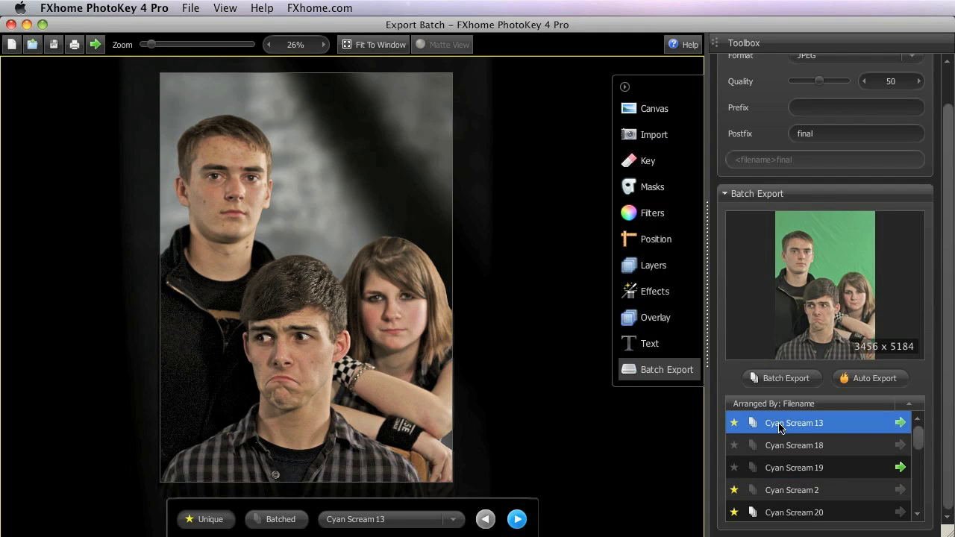
{"action": "scroll", "coordinate": [922, 443], "scroll_direction": "down", "scroll_amount": 15}
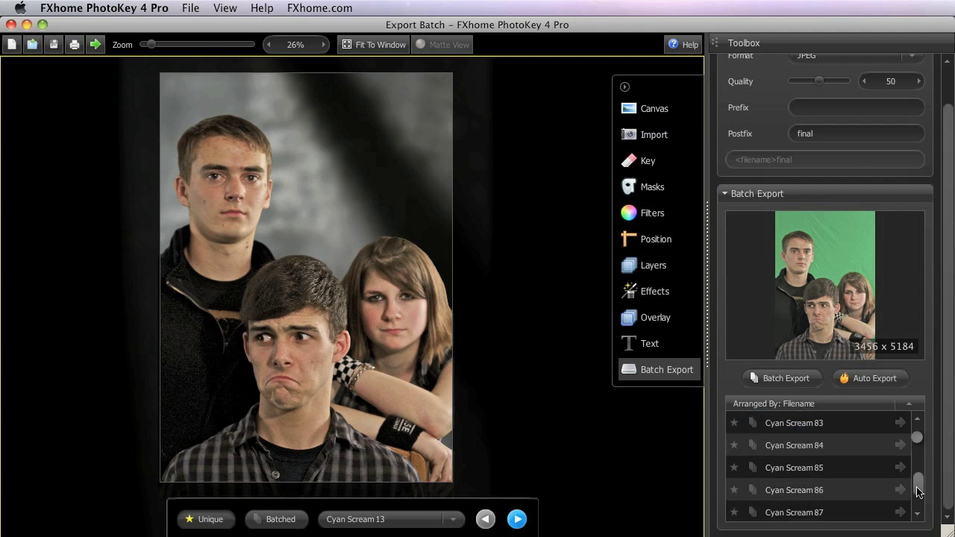
{"action": "left_click", "coordinate": [833, 512], "text": "shift"}
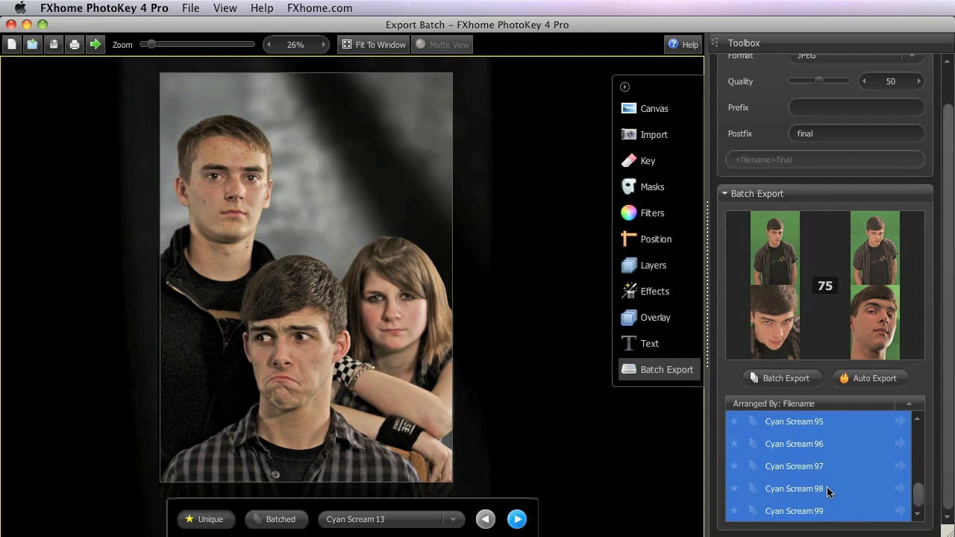
{"action": "right_click", "coordinate": [752, 428]}
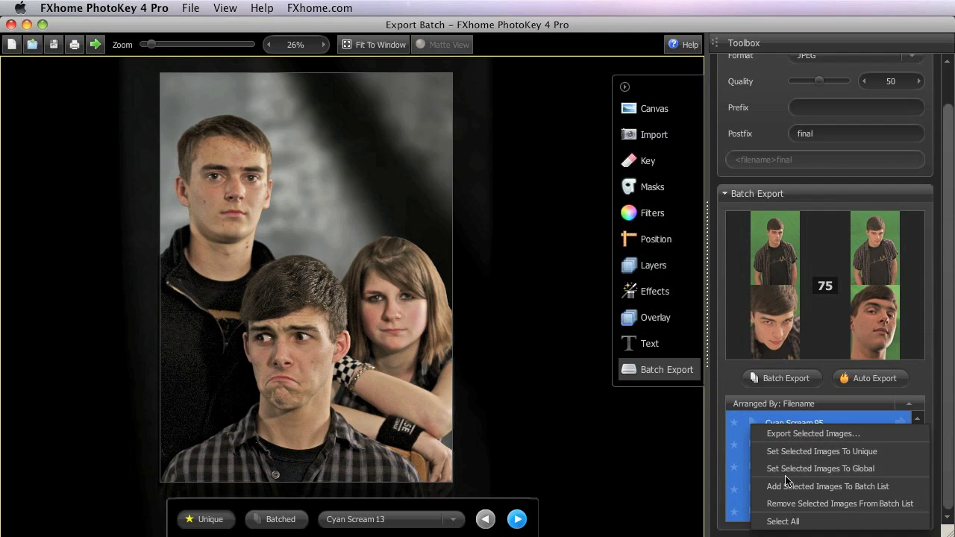
{"action": "left_click", "coordinate": [834, 489]}
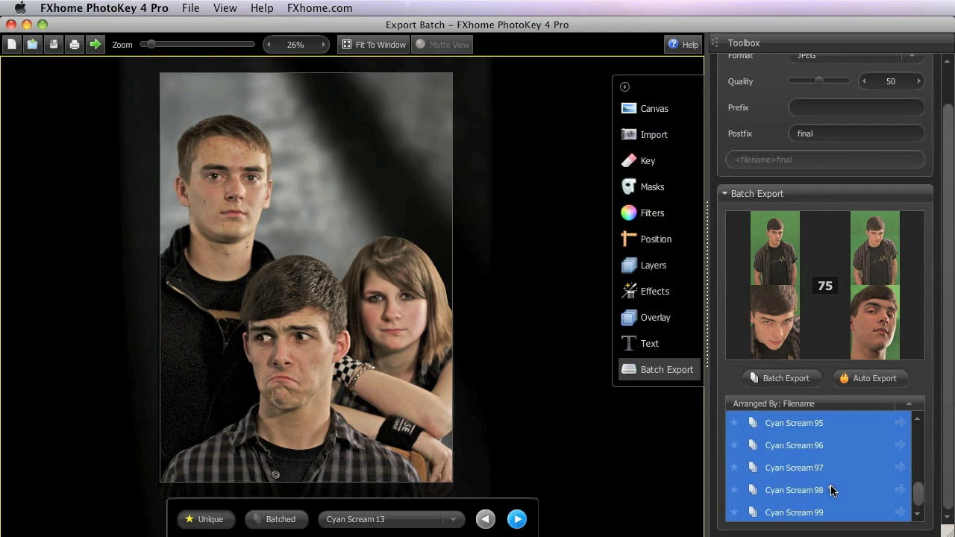
{"action": "left_click", "coordinate": [817, 466]}
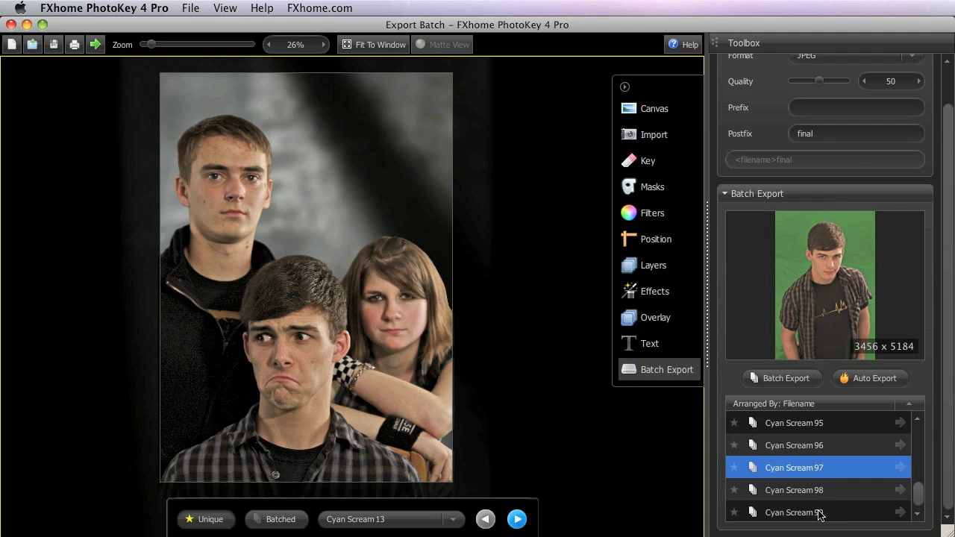
- Select Cyan Scream 88, 90, 94, 96 and others, leaving out 91 and 95
{"action": "left_click", "coordinate": [818, 513]}
{"action": "left_click_drag", "start_coordinate": [923, 497], "coordinate": [923, 495]}
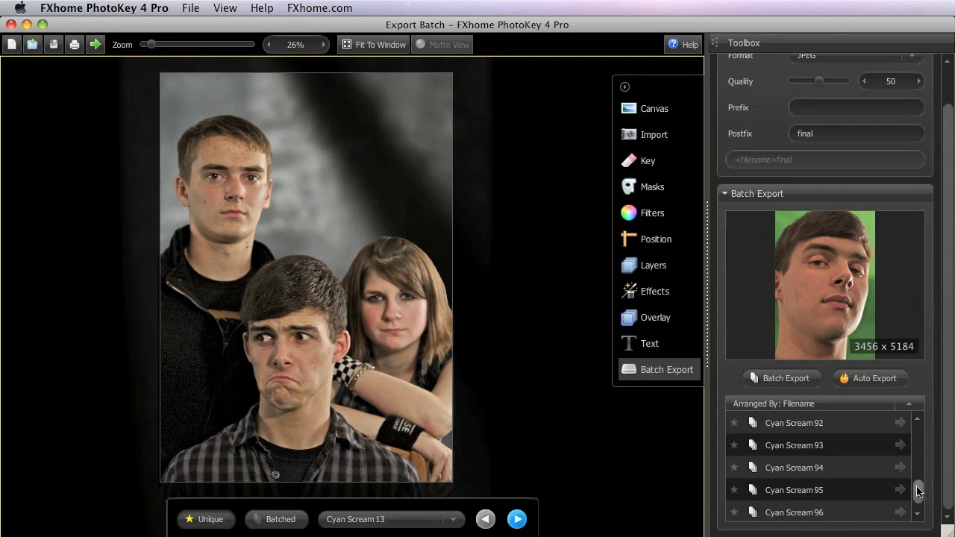
{"action": "left_click", "coordinate": [860, 473], "text": "shift"}
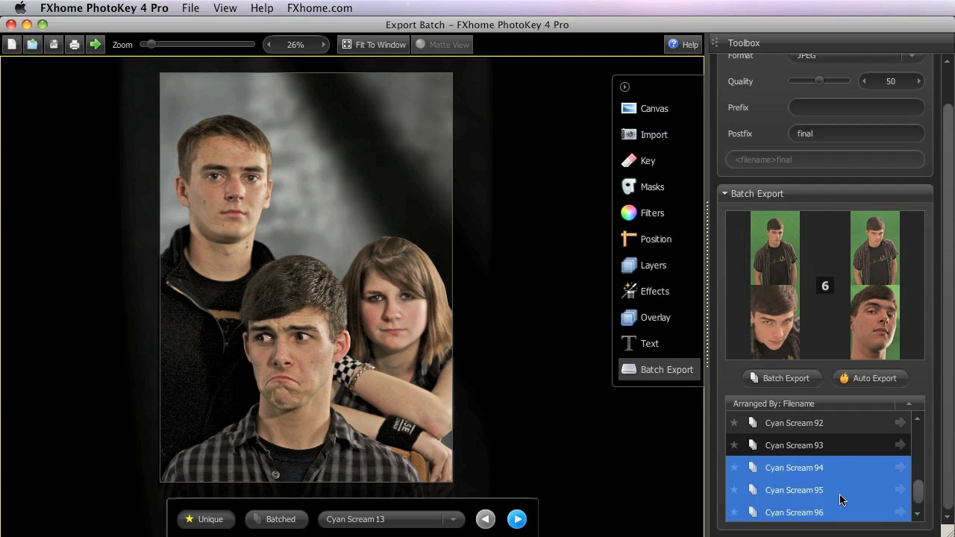
{"action": "left_click", "coordinate": [840, 496], "text": "super"}
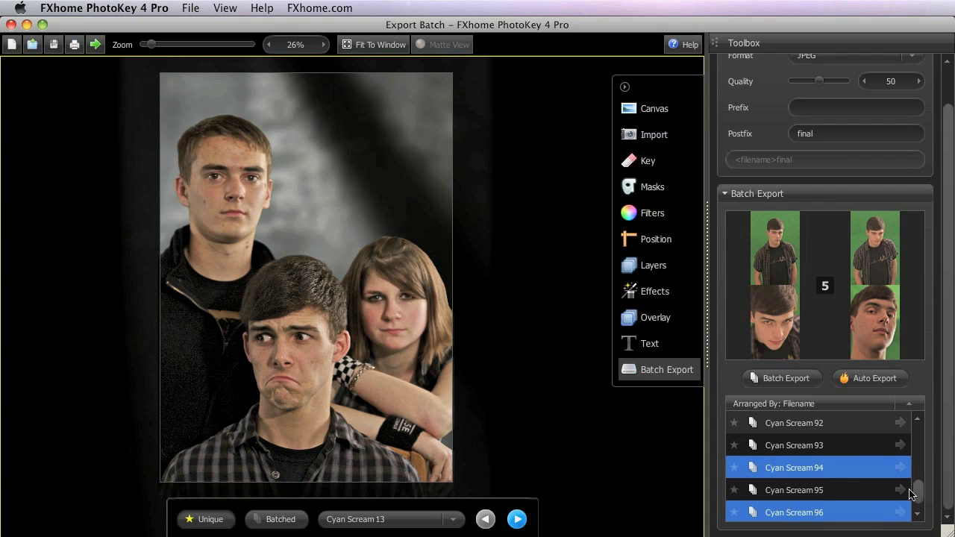
{"action": "left_click_drag", "start_coordinate": [918, 494], "coordinate": [918, 488]}
{"action": "left_click", "coordinate": [812, 491], "text": "super"}
{"action": "left_click", "coordinate": [812, 467], "text": "super"}
{"action": "left_click", "coordinate": [815, 423], "text": "super"}
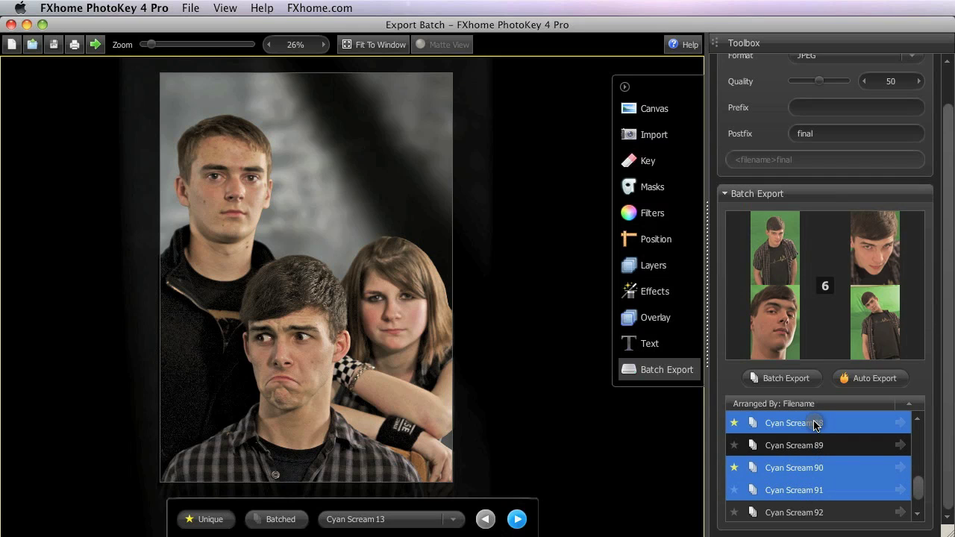
{"action": "left_click", "coordinate": [815, 490], "text": "super"}
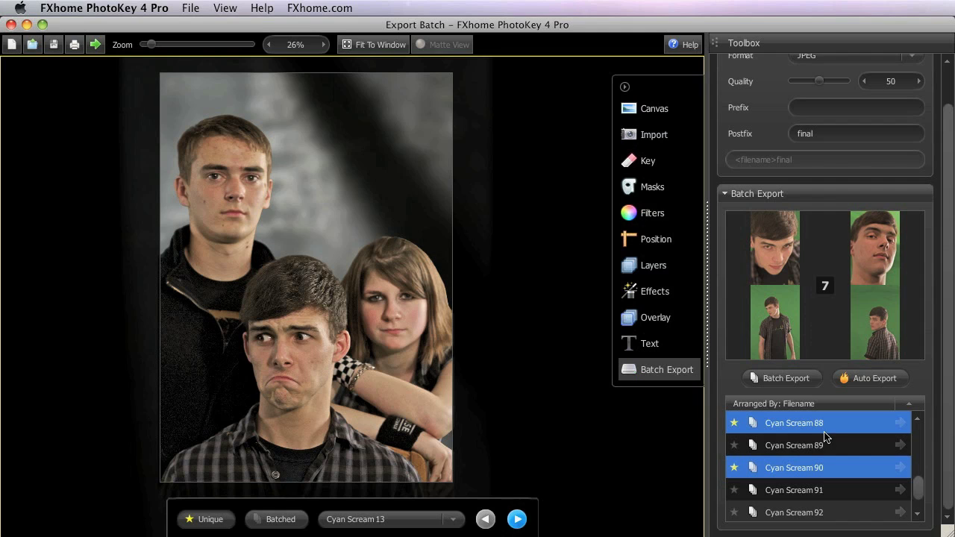
- Remove the selected images from the batch list, leaving 7 batched
{"action": "right_click", "coordinate": [755, 423]}
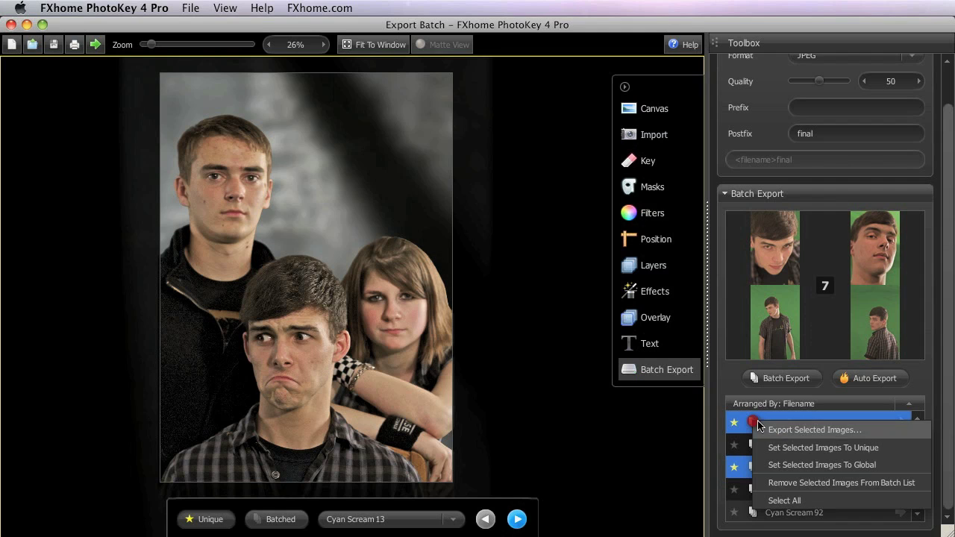
{"action": "left_click", "coordinate": [804, 483]}
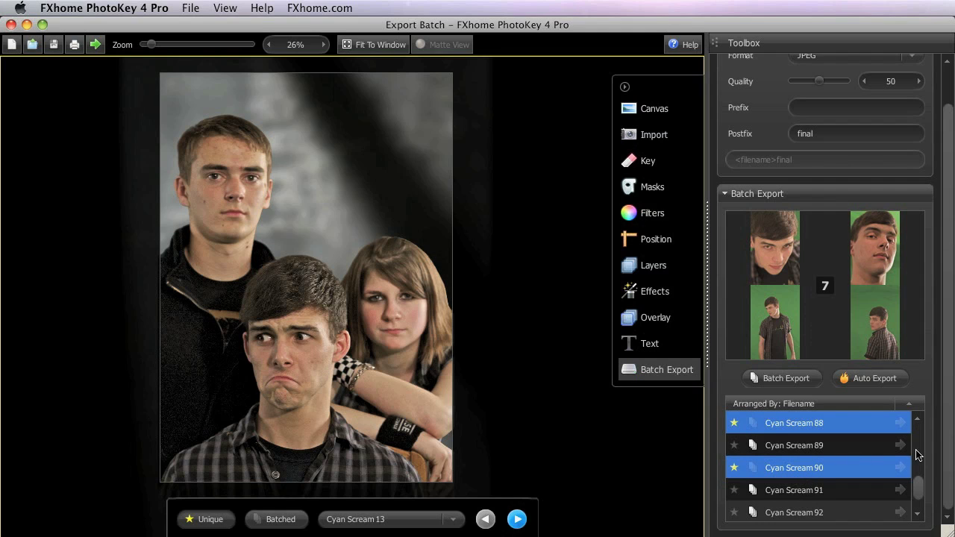
{"action": "left_click_drag", "start_coordinate": [919, 491], "coordinate": [919, 436]}
- Batch-export all listed images as quality-50 JPEGs with the 'final' postfix
{"action": "left_click", "coordinate": [833, 431]}
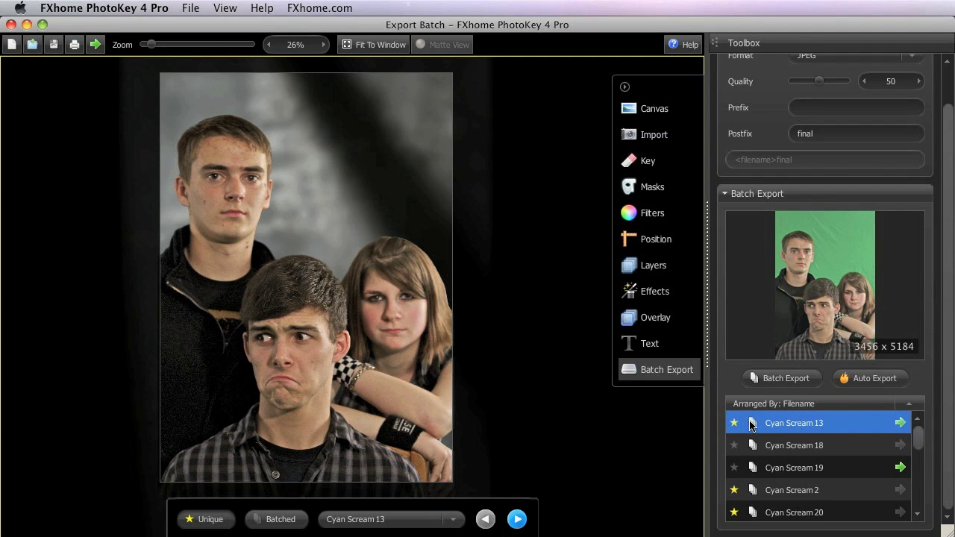
{"action": "left_click", "coordinate": [785, 378]}
{"action": "left_click", "coordinate": [821, 481]}
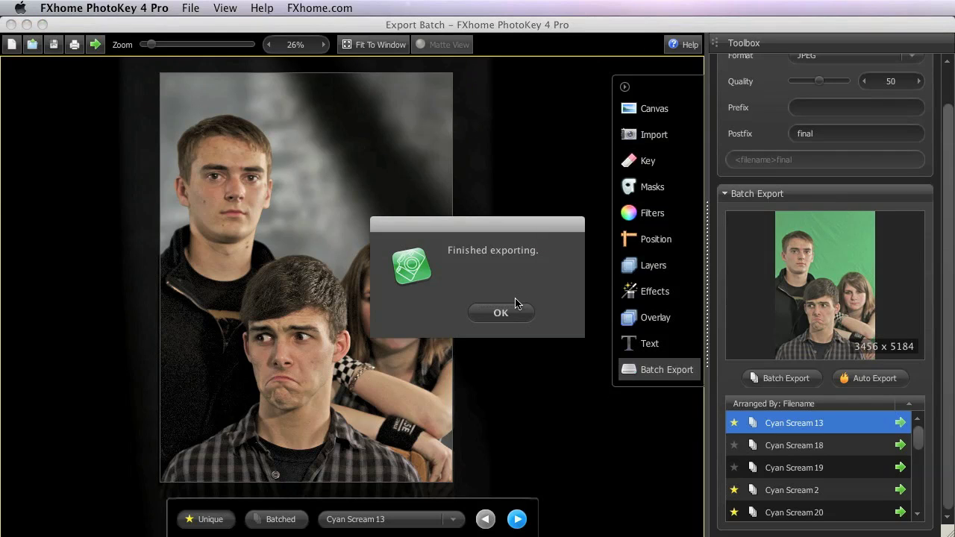
{"action": "left_click", "coordinate": [513, 308]}
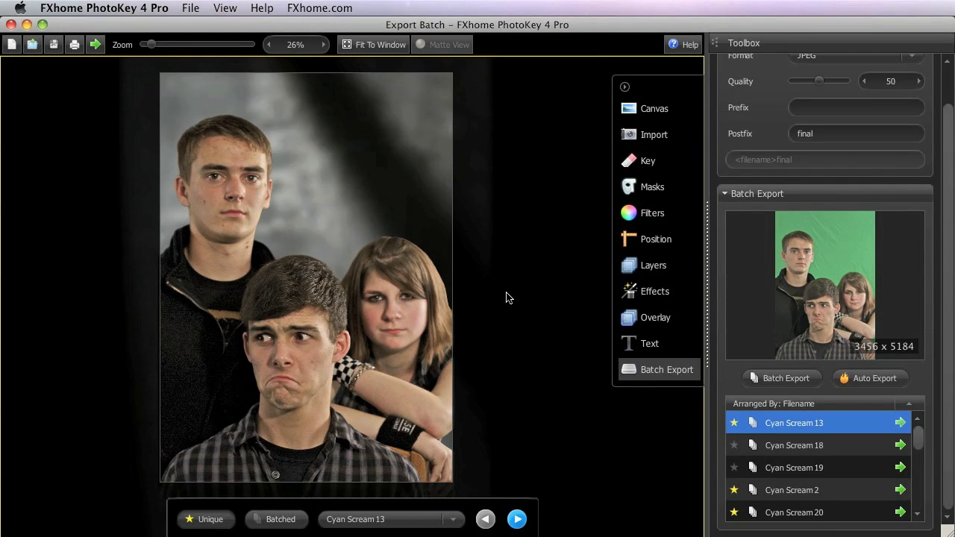
{"action": "left_click_drag", "start_coordinate": [946, 169], "coordinate": [947, 86]}
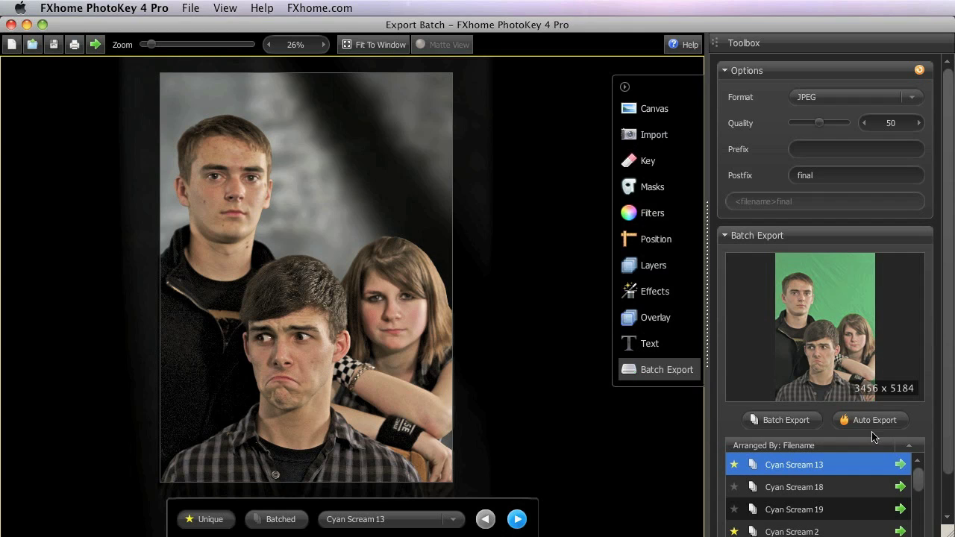
{"action": "scroll", "coordinate": [869, 430], "scroll_direction": "down", "scroll_amount": 2}
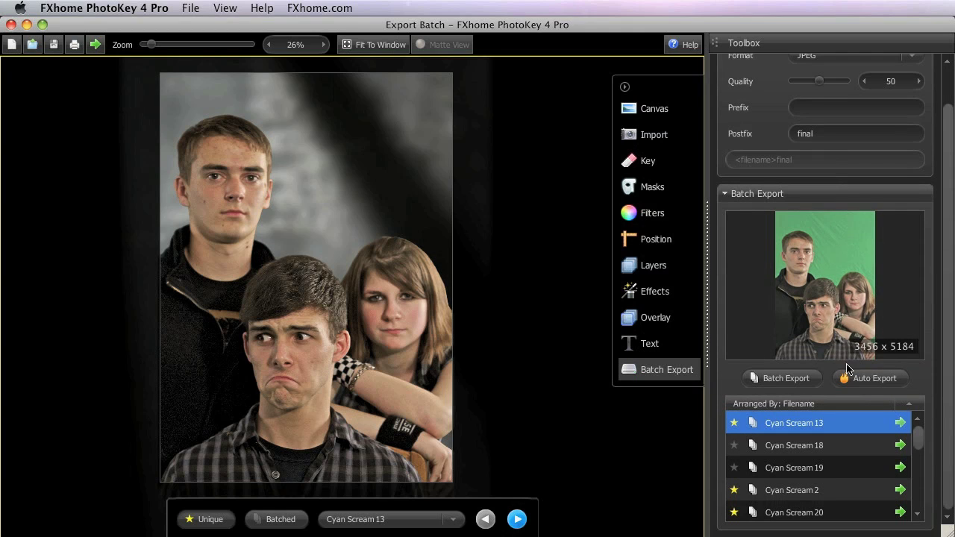
{"action": "left_click", "coordinate": [663, 136]}
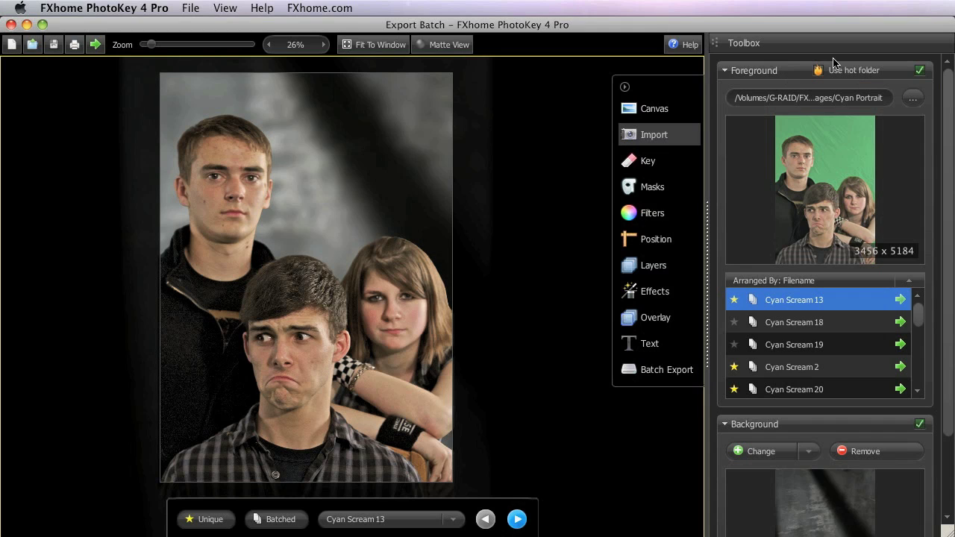
{"action": "left_click", "coordinate": [668, 370]}
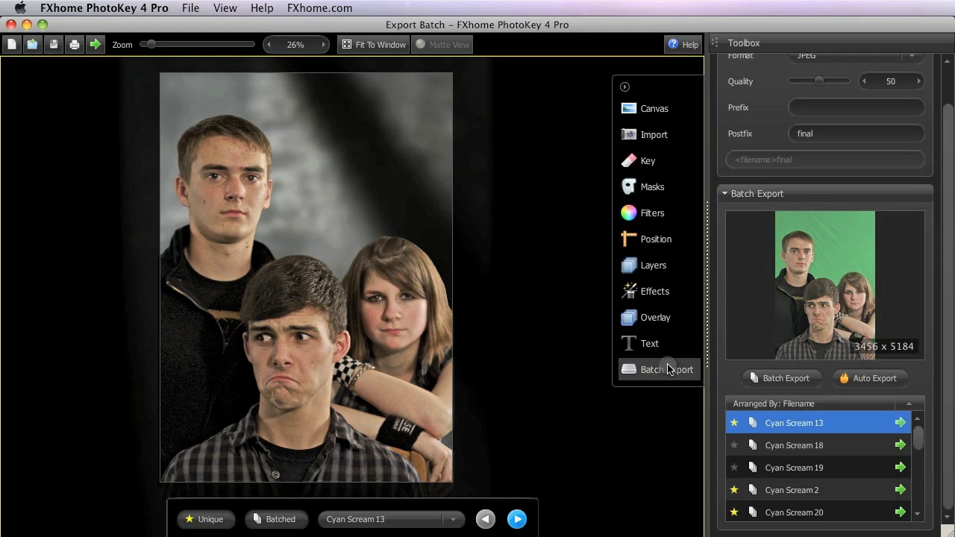
- Start auto export into a new 'Cyan Scream' folder under G-RAID > Photography
{"action": "left_click", "coordinate": [876, 379]}
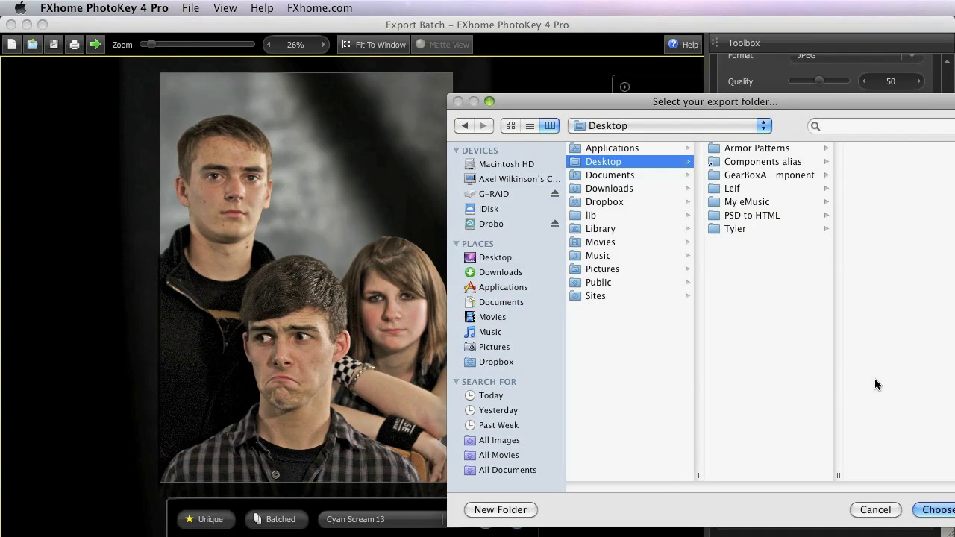
{"action": "left_click_drag", "start_coordinate": [782, 97], "coordinate": [637, 89]}
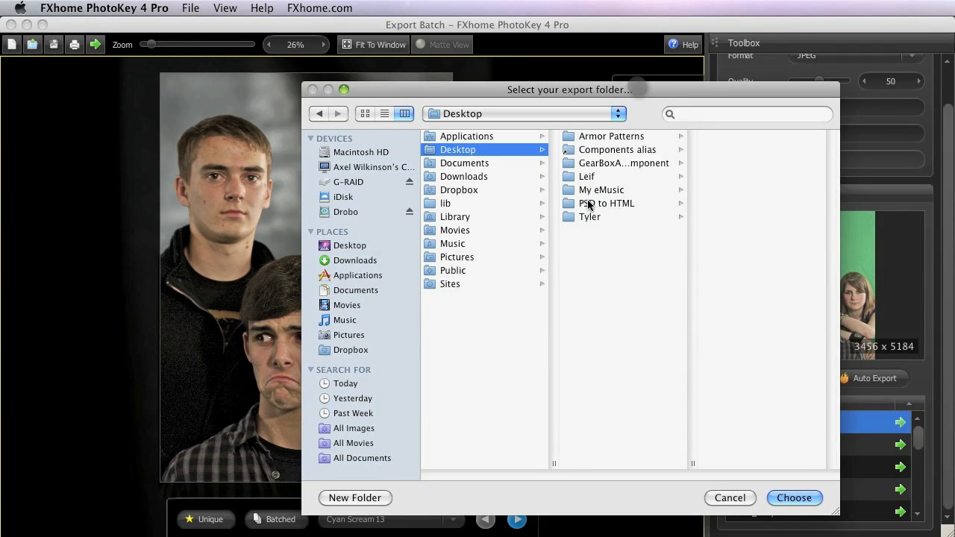
{"action": "left_click", "coordinate": [364, 183]}
{"action": "left_click", "coordinate": [466, 203]}
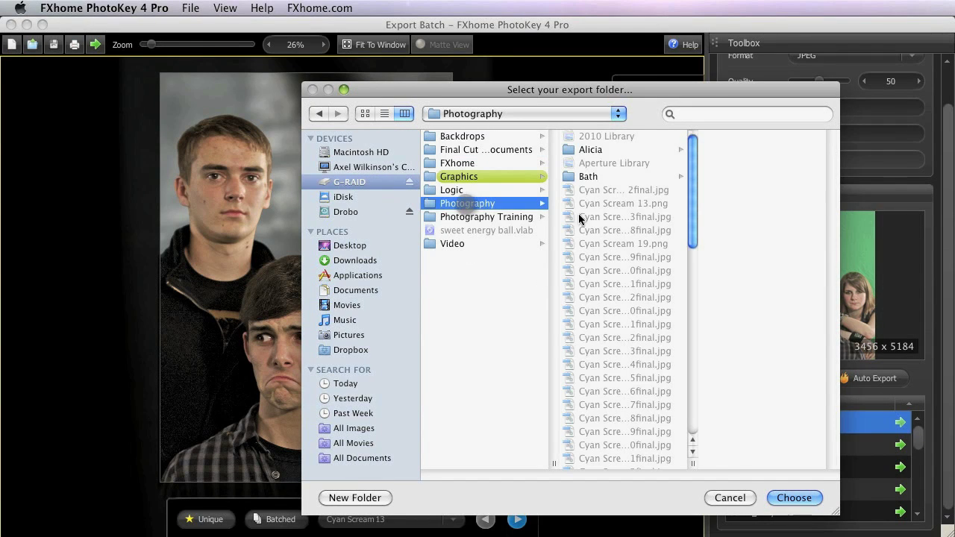
{"action": "left_click", "coordinate": [378, 485]}
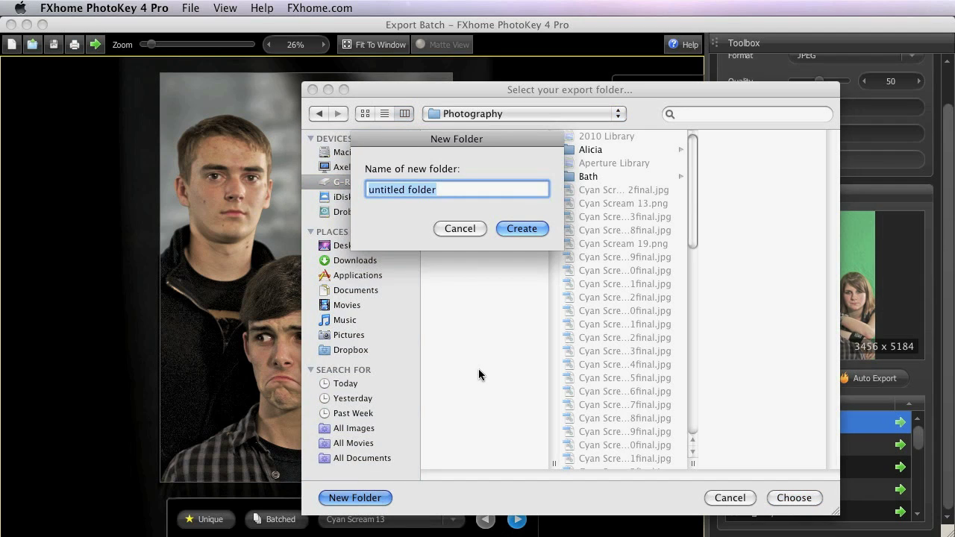
{"action": "type", "text": "Cyan "}
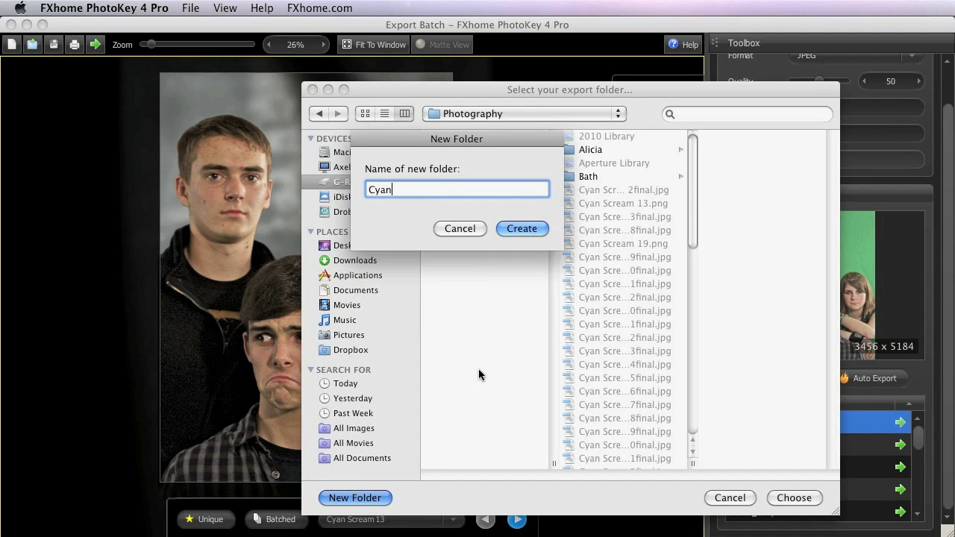
{"action": "type", "text": "Scream"}
{"action": "left_click", "coordinate": [535, 230]}
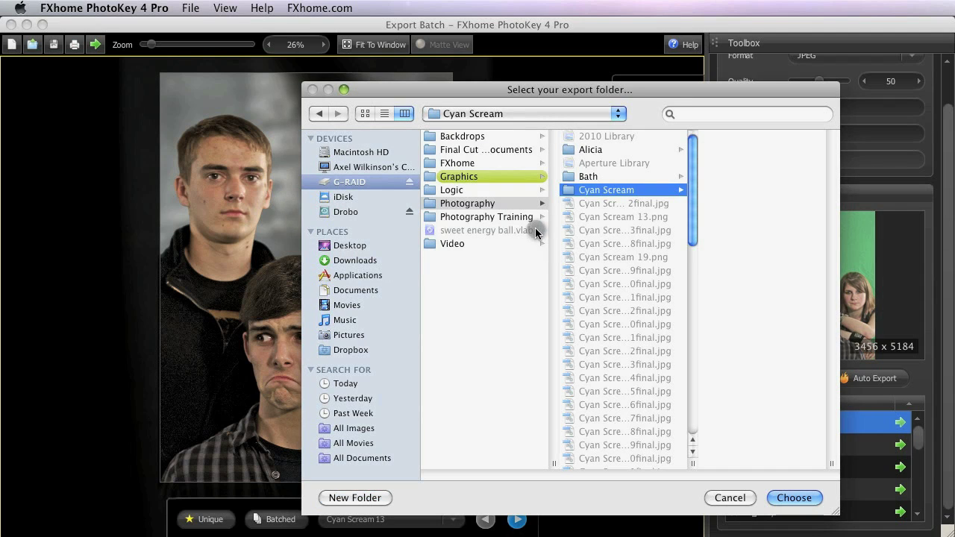
{"action": "left_click", "coordinate": [793, 498]}
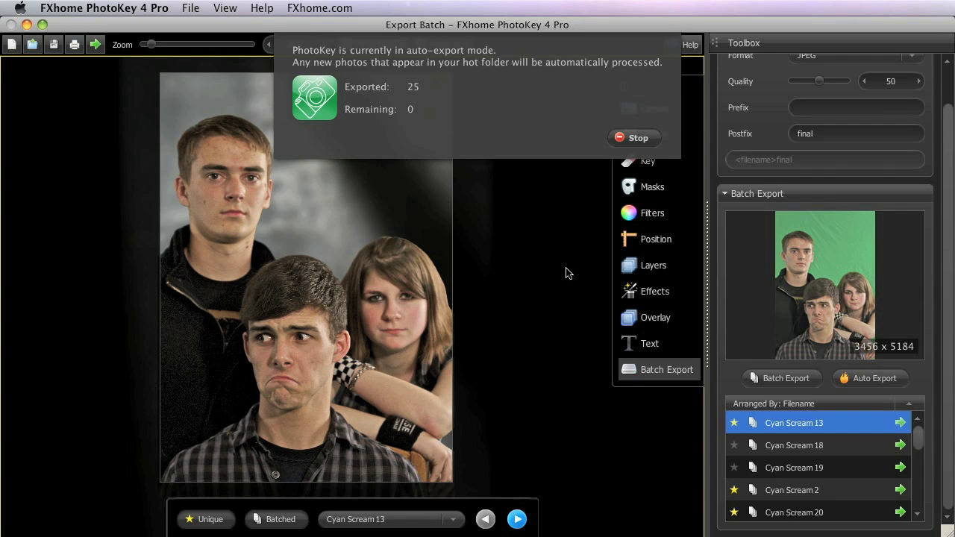
- Stop auto export once Exported shows 25 and Remaining shows 0
{"action": "left_click", "coordinate": [644, 138]}
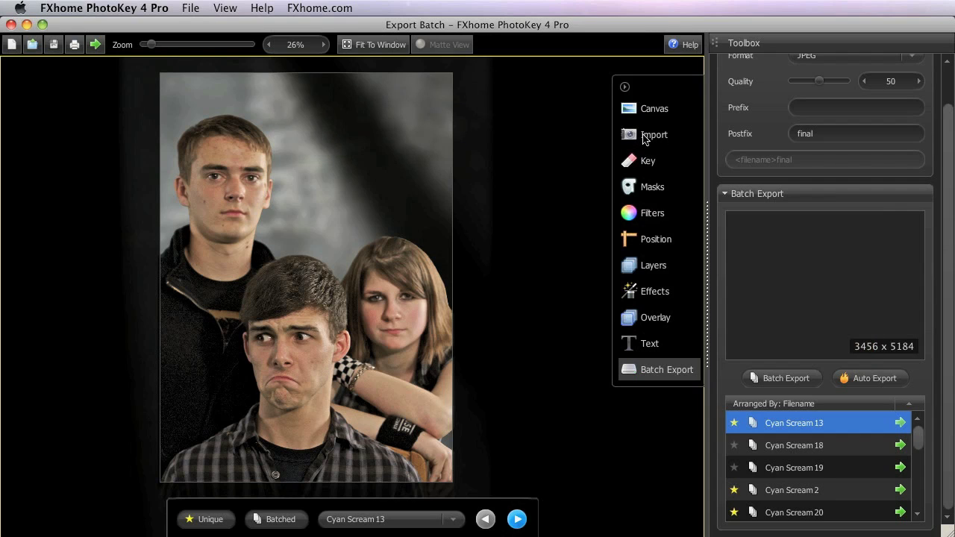